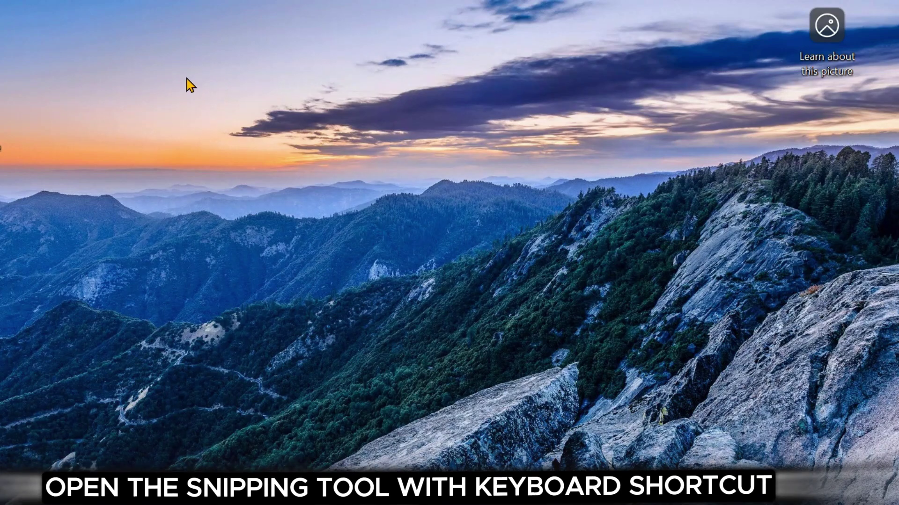
- Capture a rectangular snip covering most of the desktop wallpaper and close the Snipping Tool window that shows it
{"action": "key", "text": "super+shift+s"}
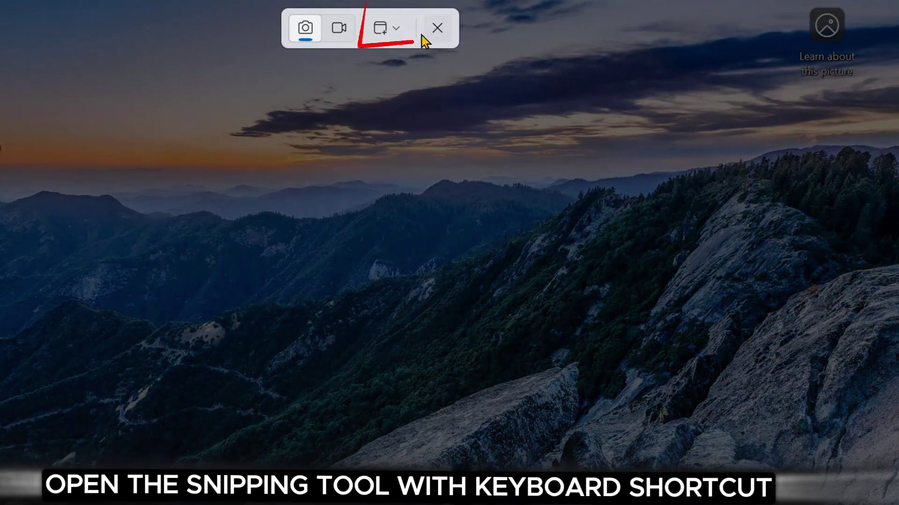
{"action": "left_click", "coordinate": [396, 29]}
{"action": "left_click", "coordinate": [407, 29]}
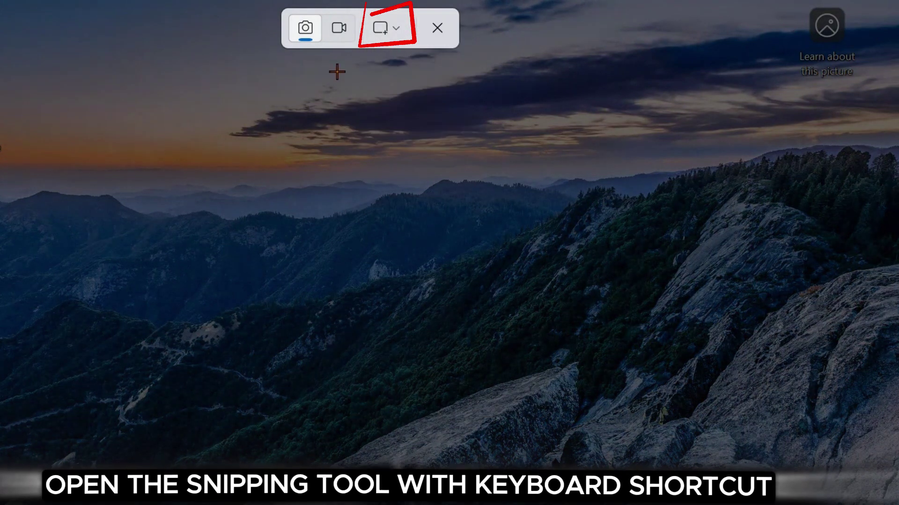
{"action": "left_click_drag", "start_coordinate": [87, 108], "coordinate": [660, 412]}
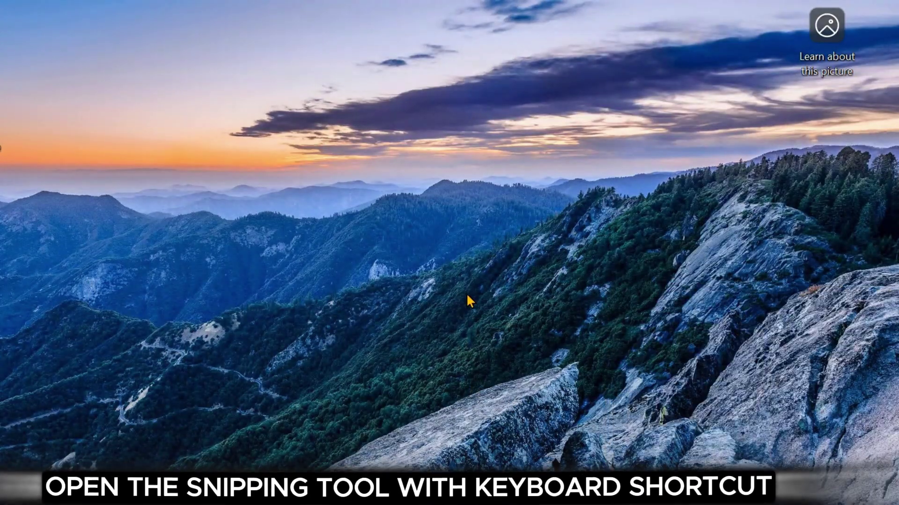
{"action": "key", "text": "ctrl+alt+s"}
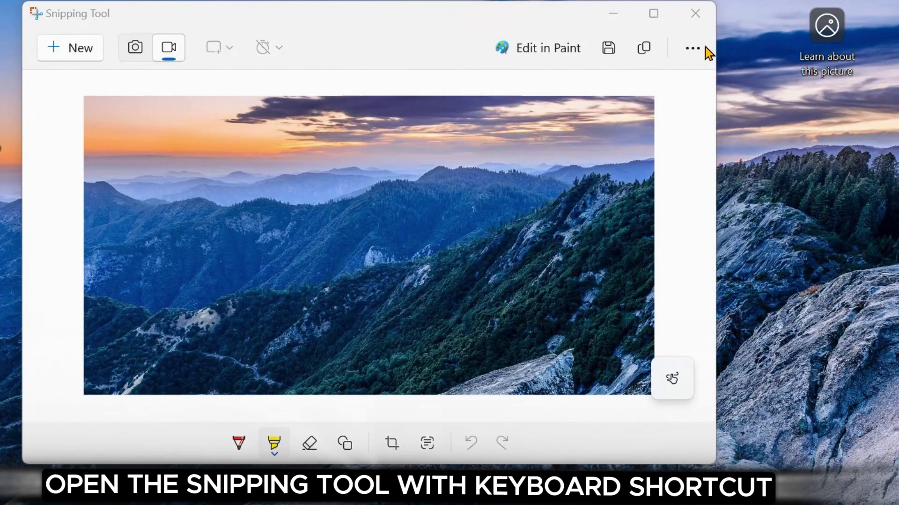
{"action": "left_click", "coordinate": [695, 13]}
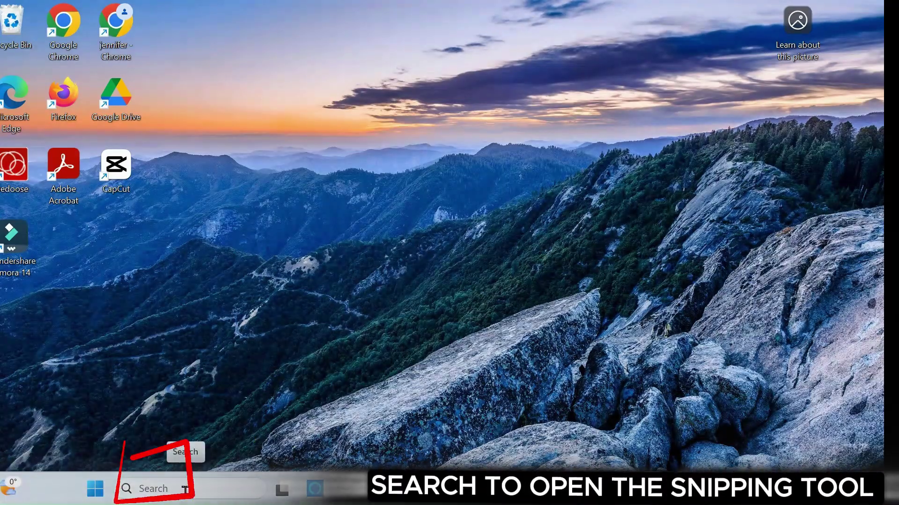
- Search Windows for "Sni" from the taskbar and open the Snipping Tool from the best match
{"action": "left_click", "coordinate": [160, 490]}
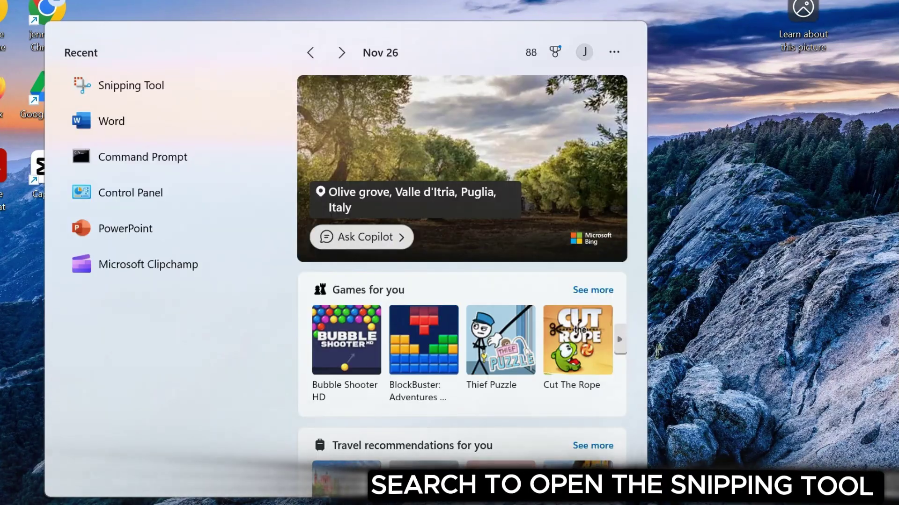
{"action": "type", "text": "S"}
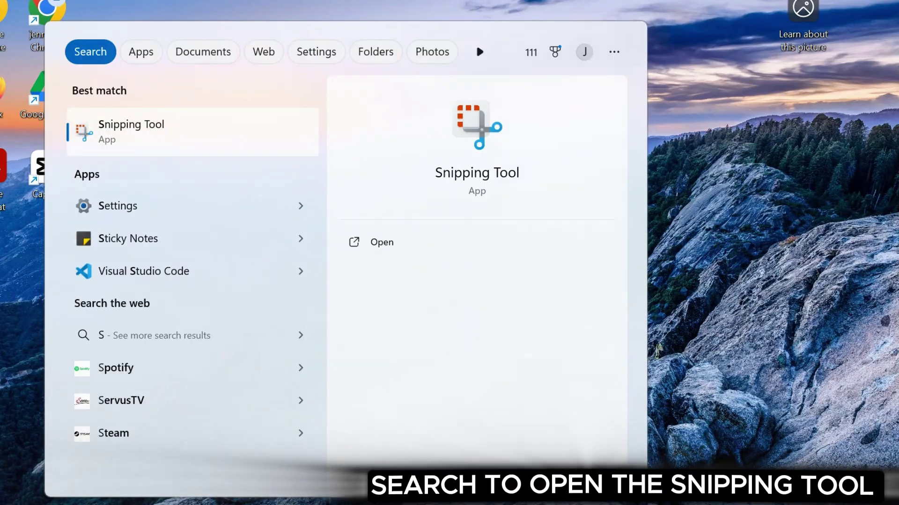
{"action": "type", "text": "ni"}
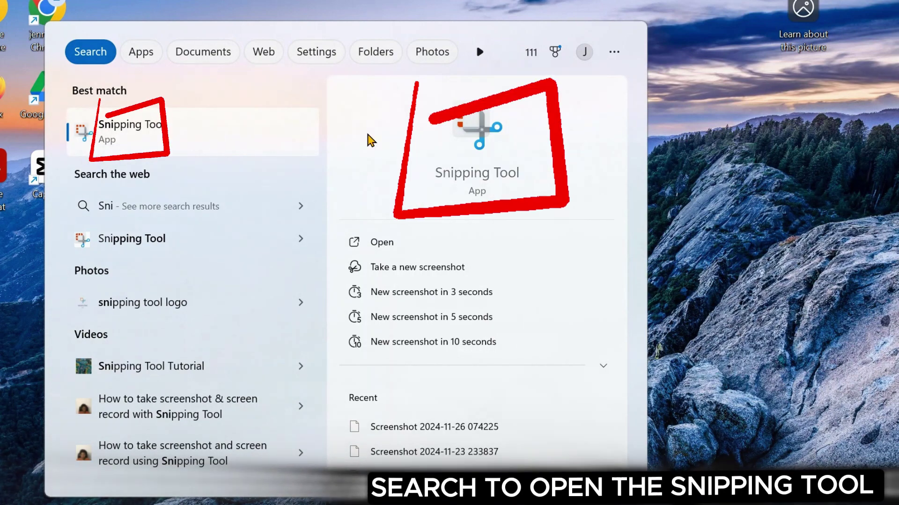
{"action": "left_click", "coordinate": [247, 152]}
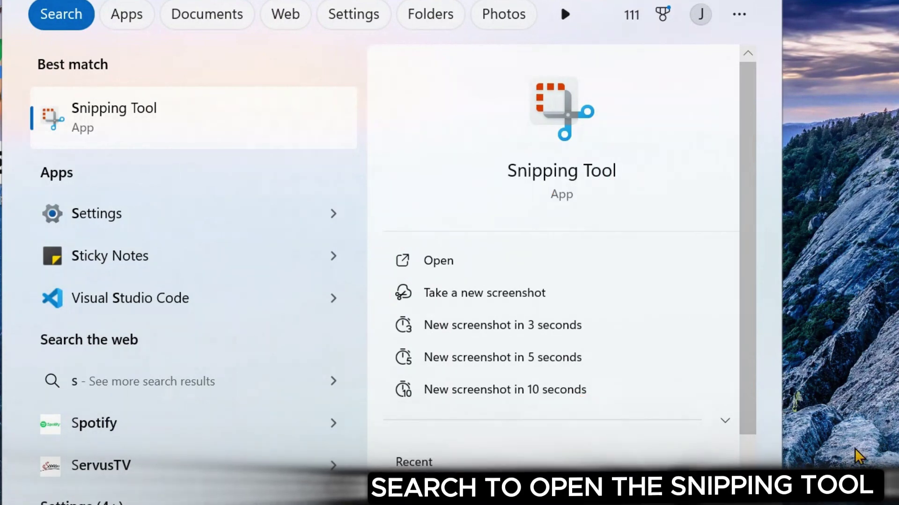
{"action": "left_click", "coordinate": [854, 448]}
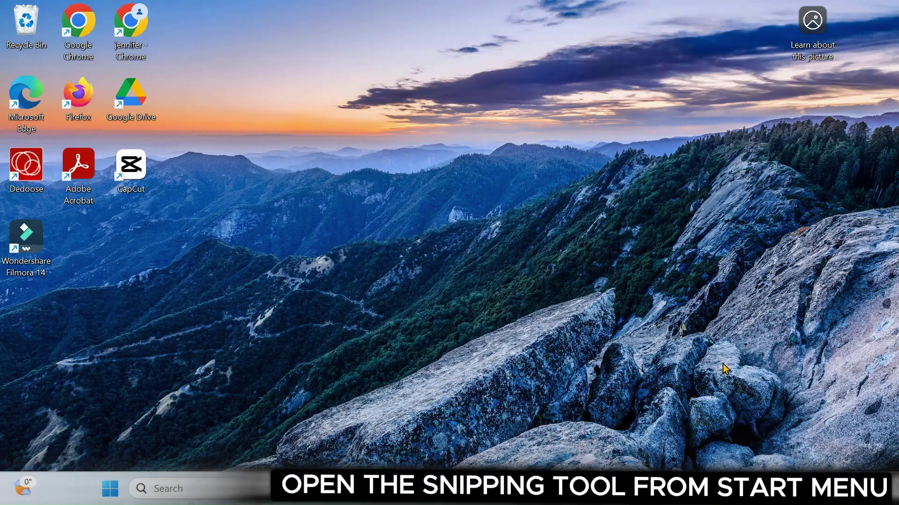
- Show the full list of installed apps in Start and locate the Snipping Tool entry under S
{"action": "left_click", "coordinate": [100, 494]}
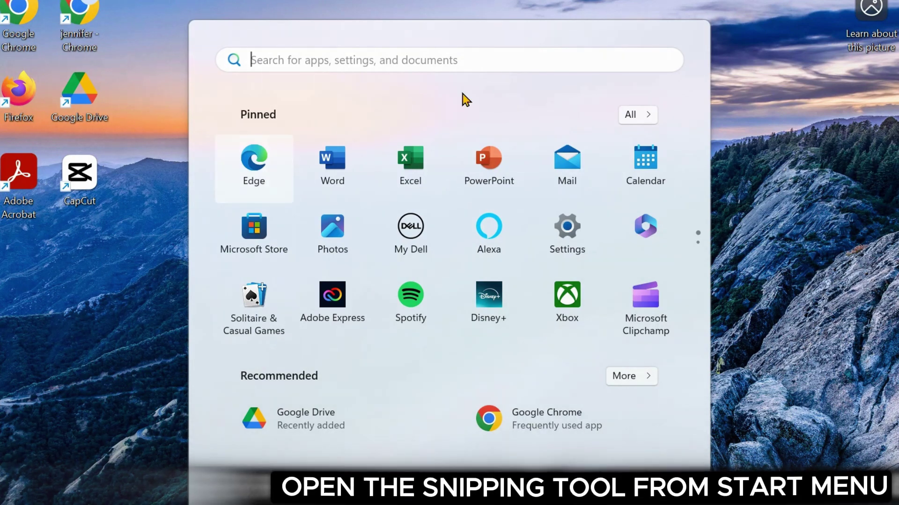
{"action": "left_click", "coordinate": [640, 115]}
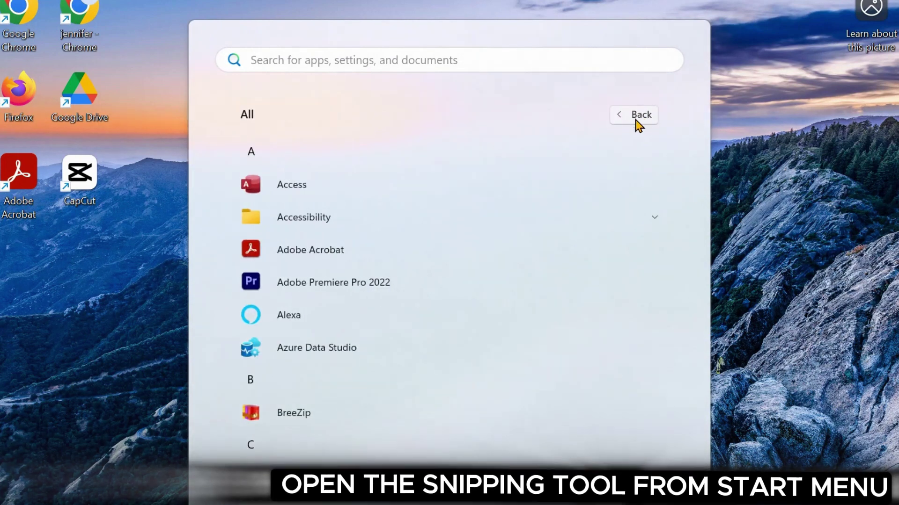
{"action": "scroll", "coordinate": [516, 323], "scroll_direction": "down", "scroll_amount": 15}
{"action": "scroll", "coordinate": [520, 326], "scroll_direction": "down", "scroll_amount": 20}
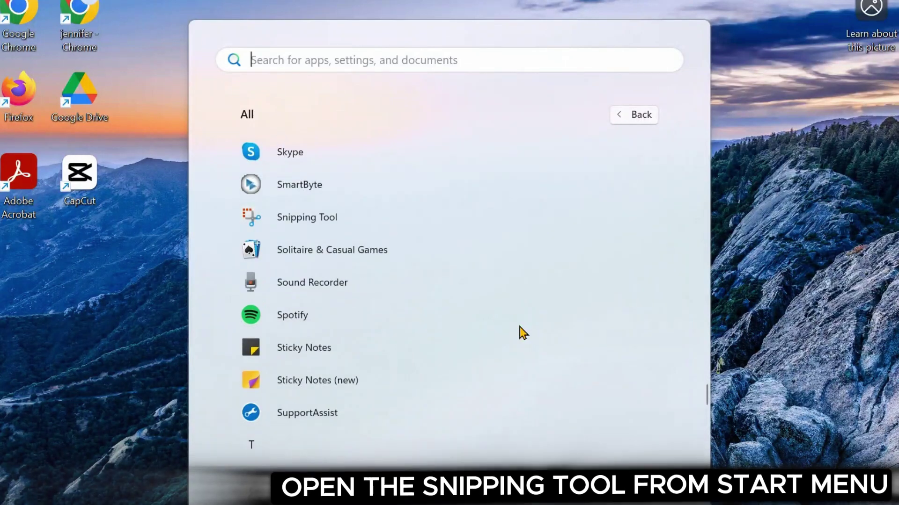
{"action": "scroll", "coordinate": [520, 327], "scroll_direction": "up", "scroll_amount": 3}
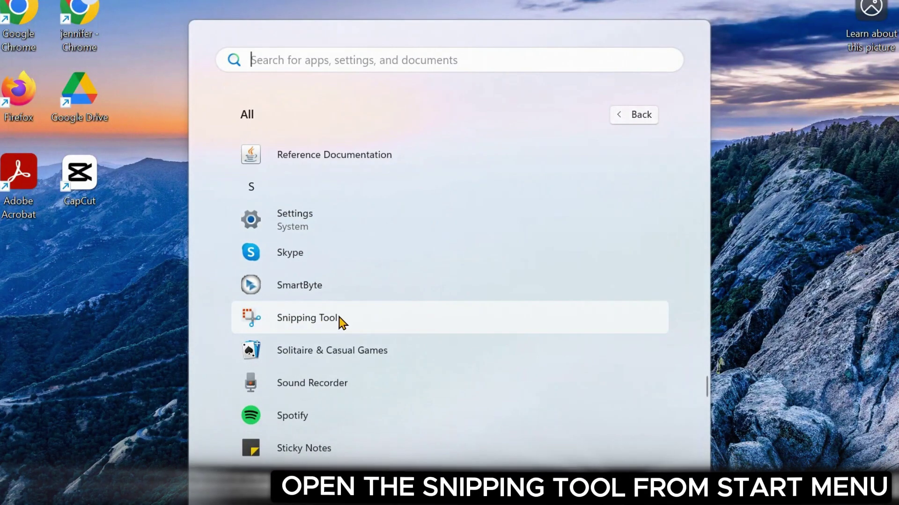
- Search for "Snipping Tool" from Start and open the app from the search results
{"action": "left_click", "coordinate": [343, 60]}
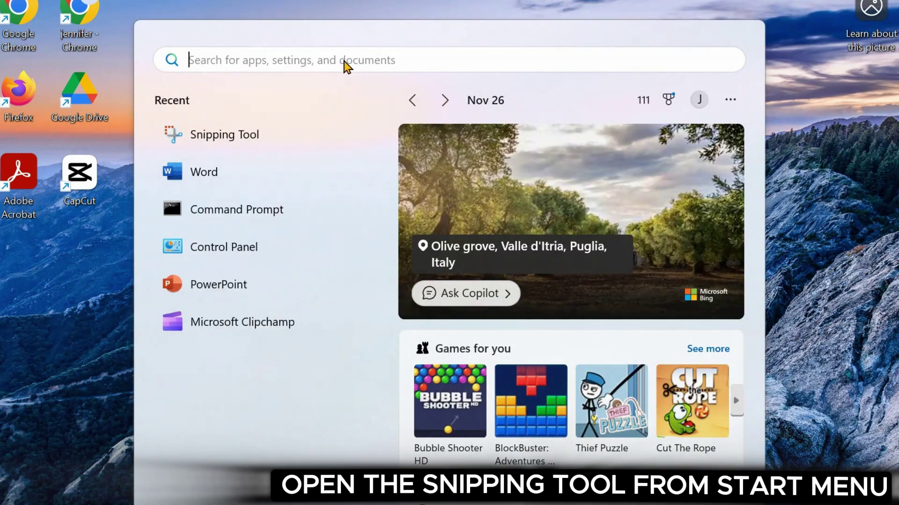
{"action": "type", "text": "S"}
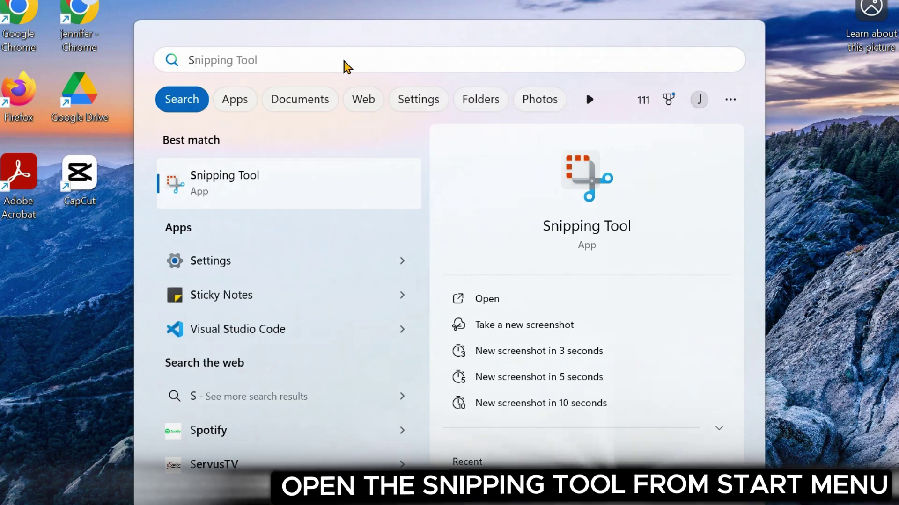
{"action": "type", "text": "nipping Tool"}
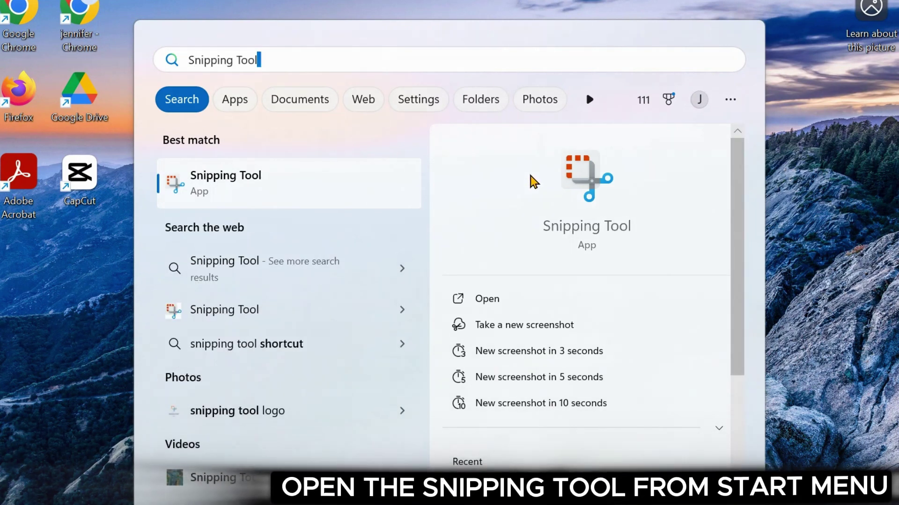
{"action": "left_click", "coordinate": [565, 186]}
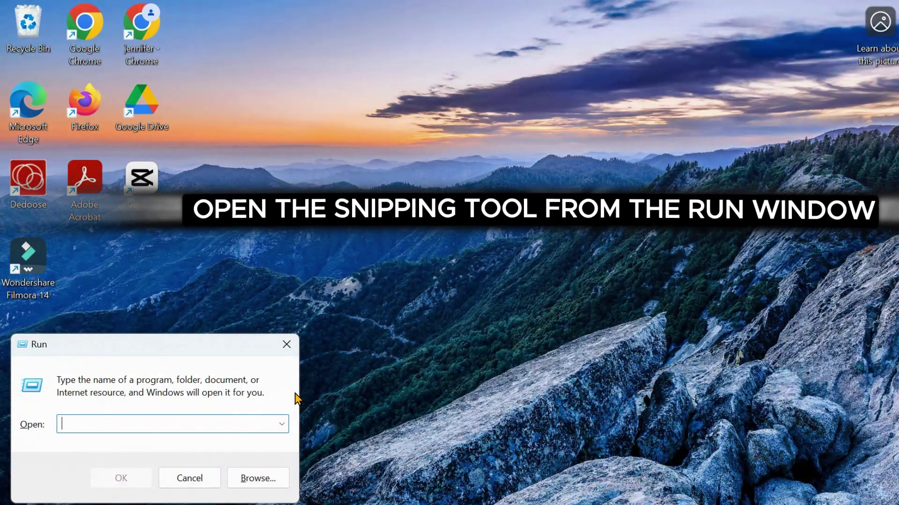
- Launch the Snipping Tool by running "Snippingtool.exe" from the Run dialog
{"action": "type", "text": "Snippin"}
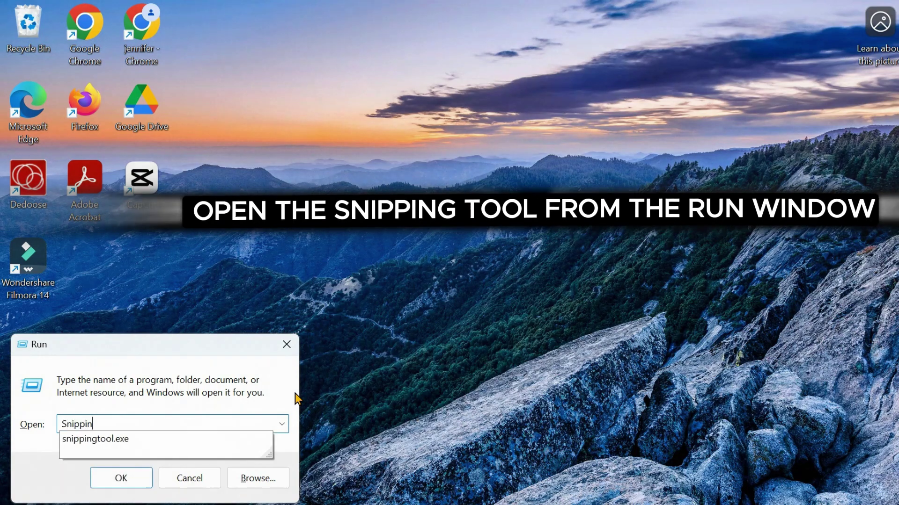
{"action": "type", "text": "gtoo"}
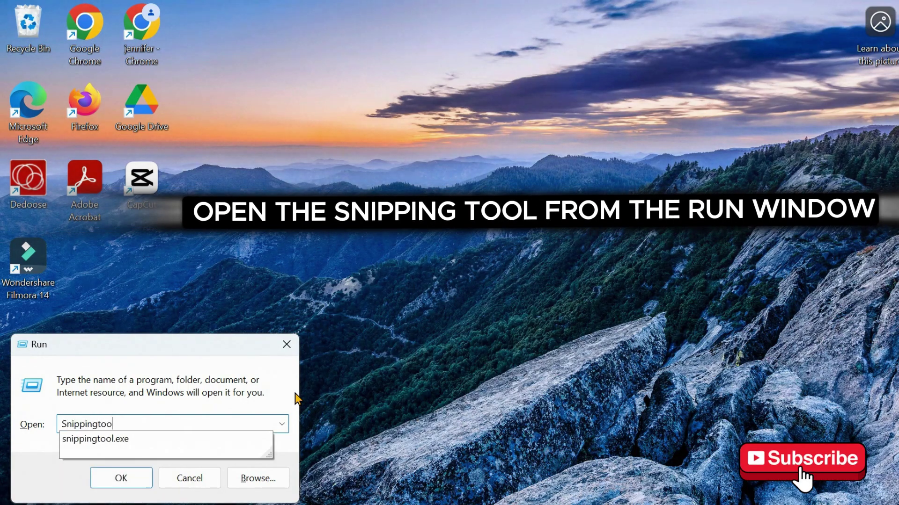
{"action": "type", "text": "l.exe"}
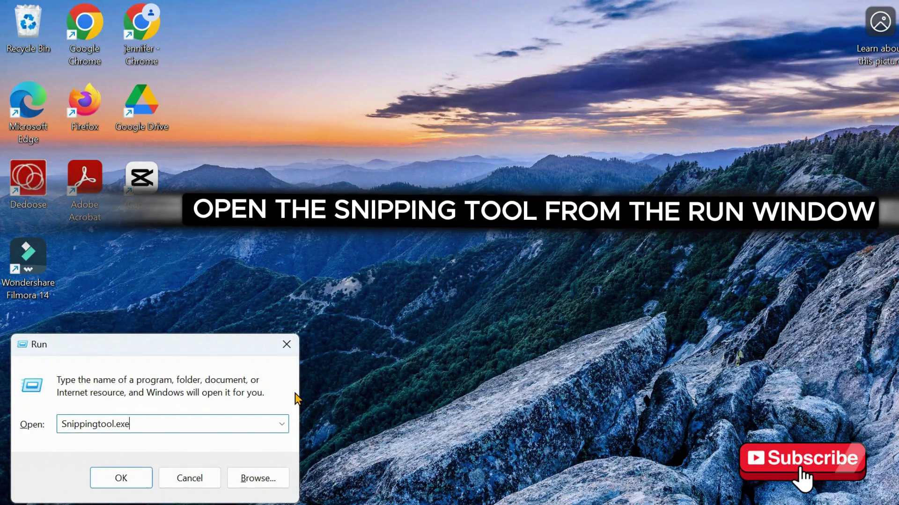
{"action": "left_click", "coordinate": [119, 478]}
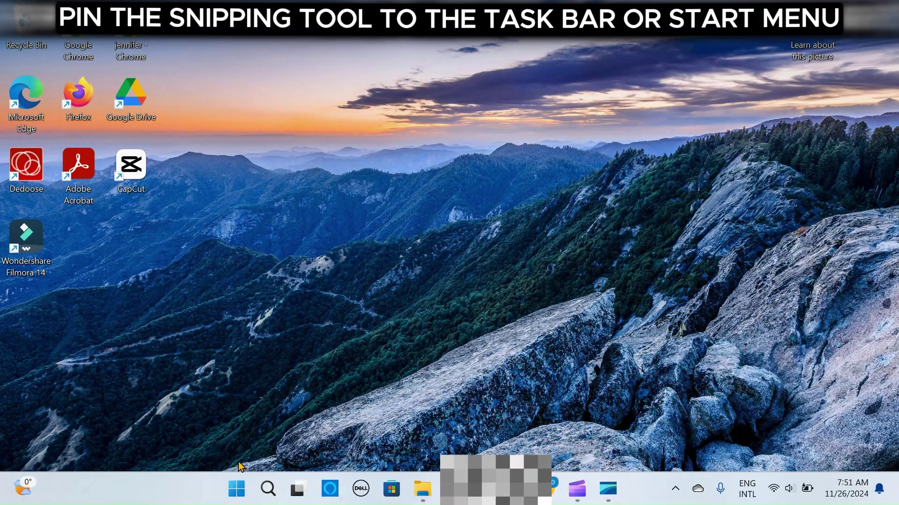
- Find the Snipping Tool by searching Start for "sn" and pin it to the taskbar
{"action": "left_click", "coordinate": [235, 493]}
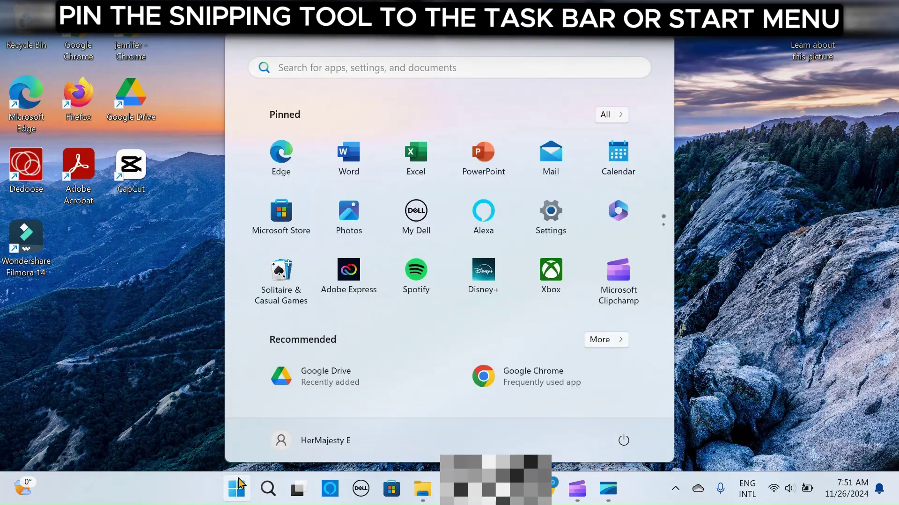
{"action": "type", "text": "sn"}
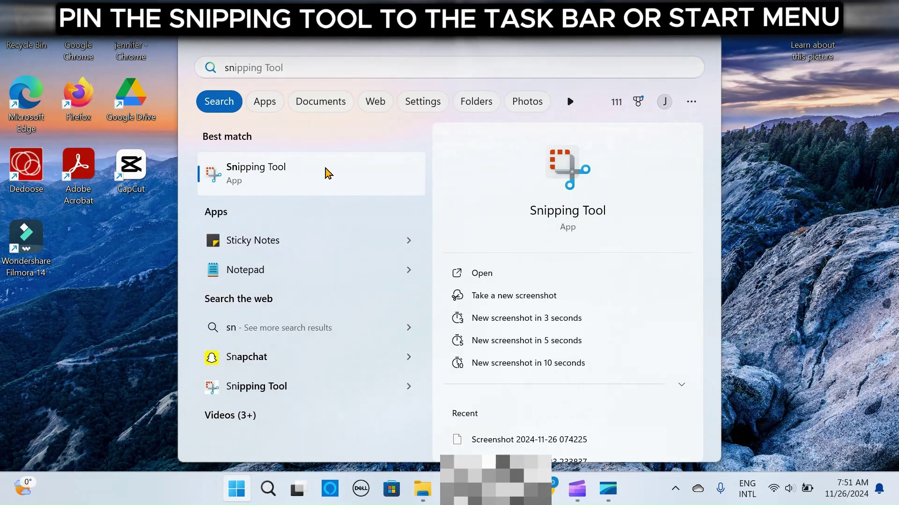
{"action": "right_click", "coordinate": [328, 174]}
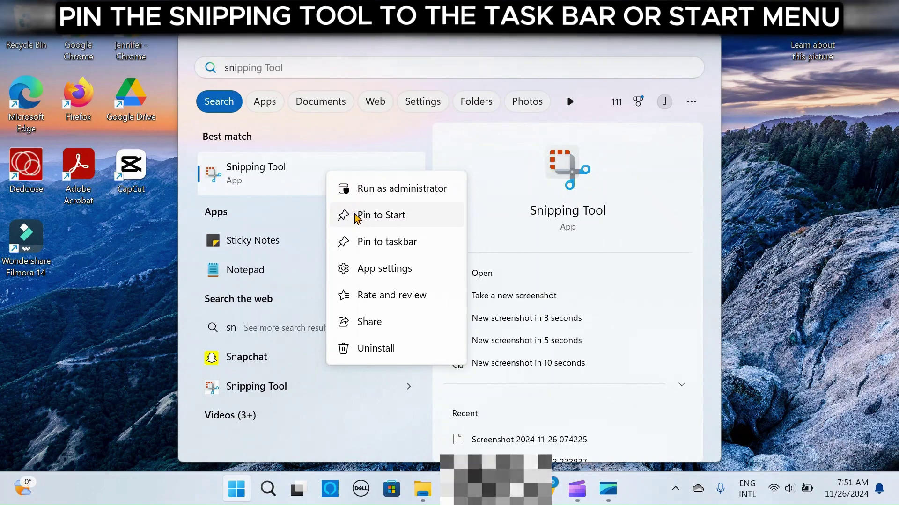
{"action": "left_click", "coordinate": [367, 242]}
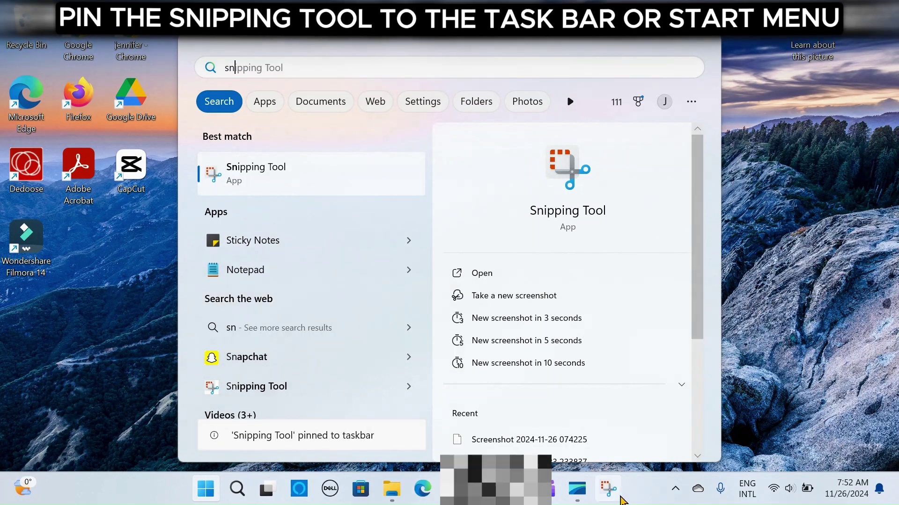
- Pin the Snipping Tool to Start and check for its entry on the second page of pinned apps
{"action": "right_click", "coordinate": [354, 183]}
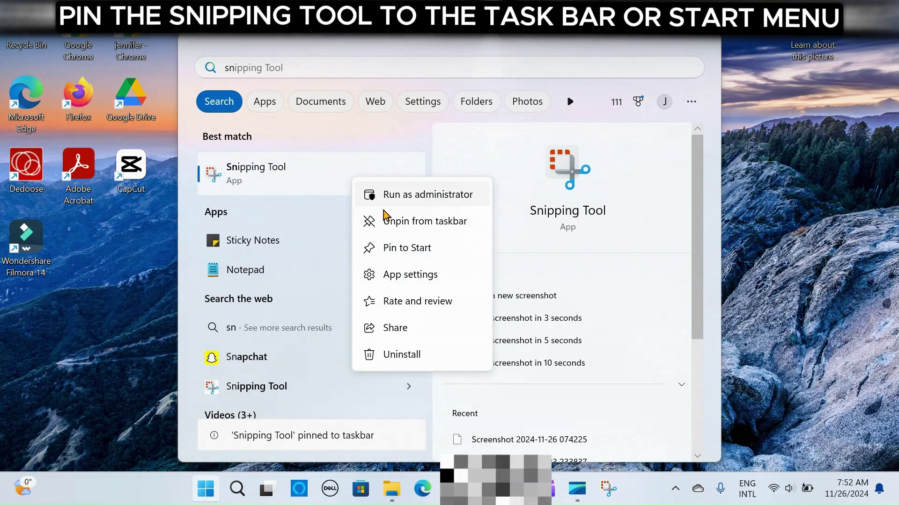
{"action": "left_click", "coordinate": [403, 249]}
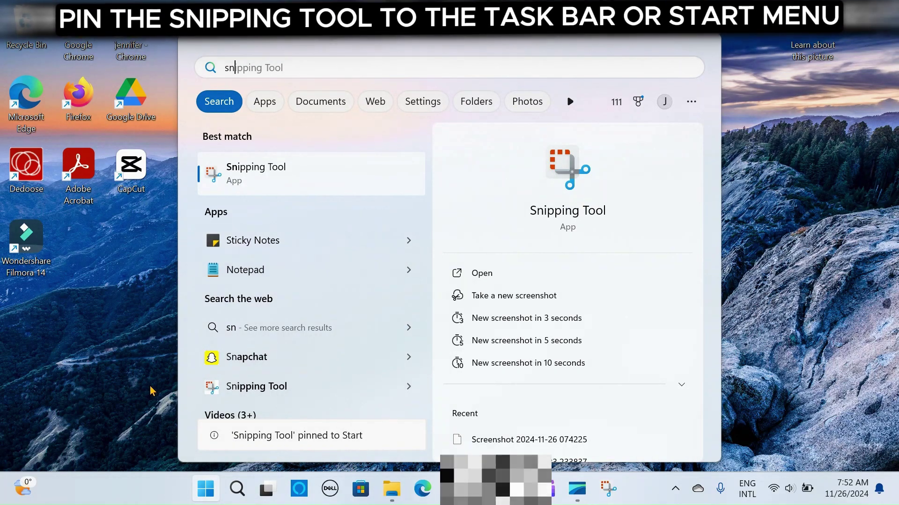
{"action": "left_click", "coordinate": [157, 420]}
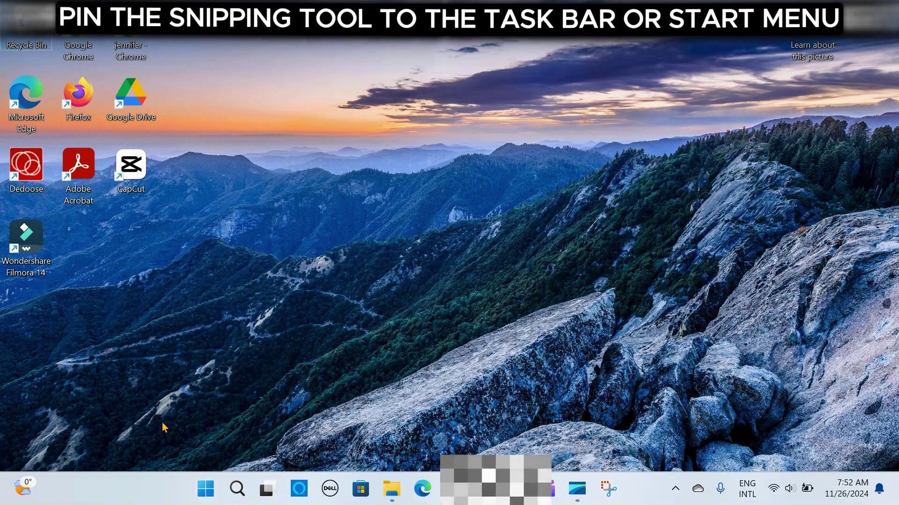
{"action": "left_click", "coordinate": [207, 492]}
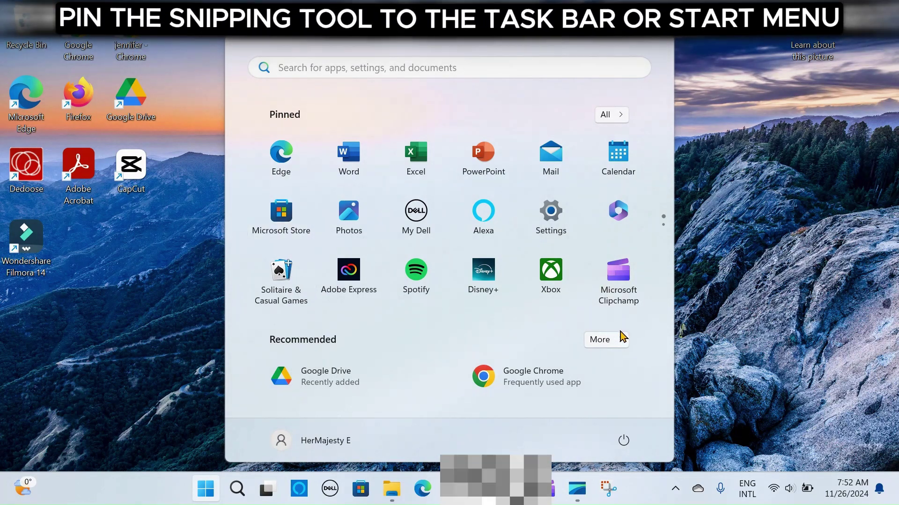
{"action": "scroll", "coordinate": [391, 273], "scroll_direction": "down", "scroll_amount": 1}
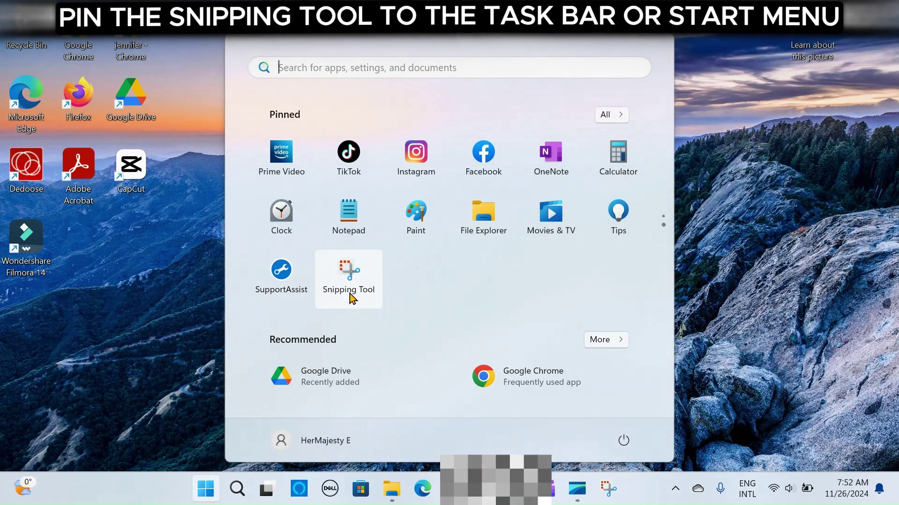
{"action": "scroll", "coordinate": [317, 215], "scroll_direction": "up", "scroll_amount": 1}
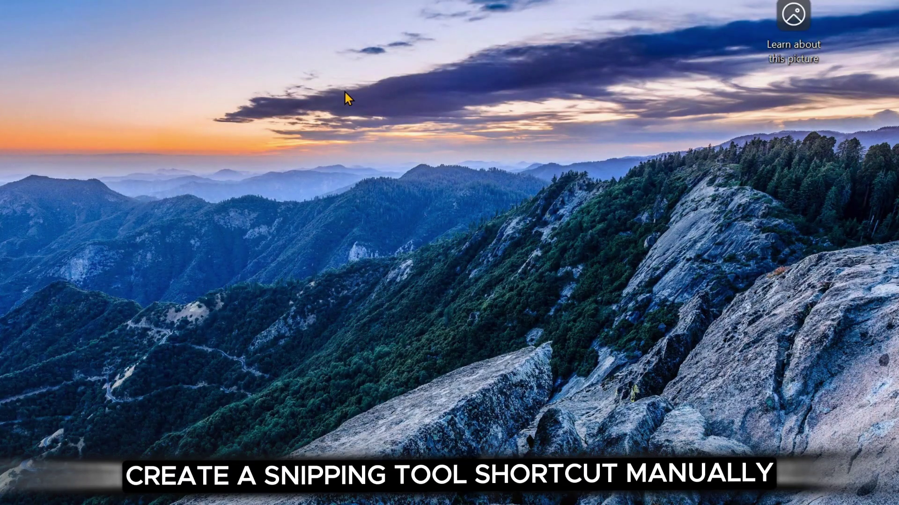
- Create a desktop shortcut to snippingtool.exe, keeping the suggested name SnippingTool
{"action": "right_click", "coordinate": [345, 92]}
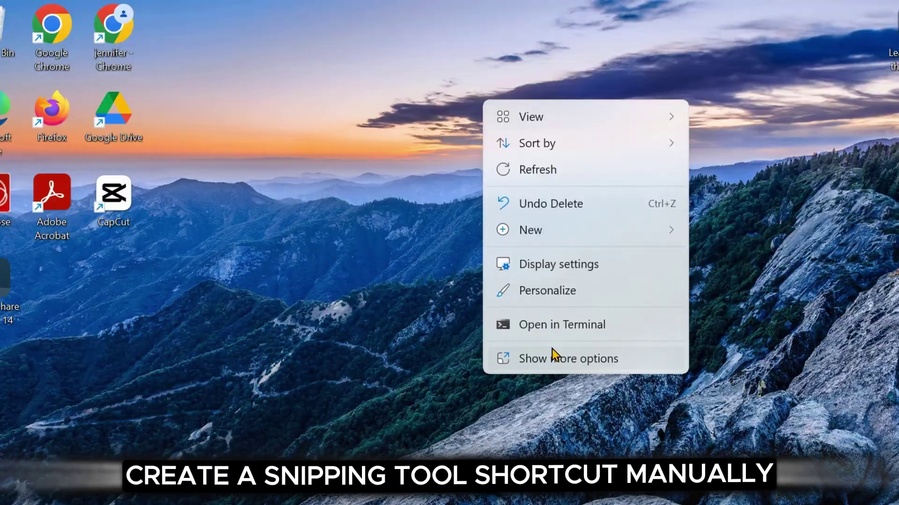
{"action": "mouse_move", "coordinate": [538, 230]}
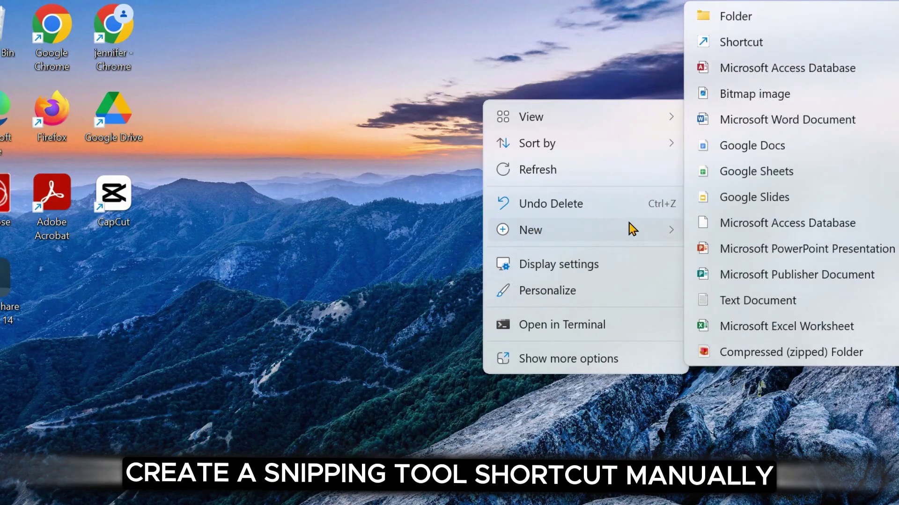
{"action": "left_click", "coordinate": [738, 46]}
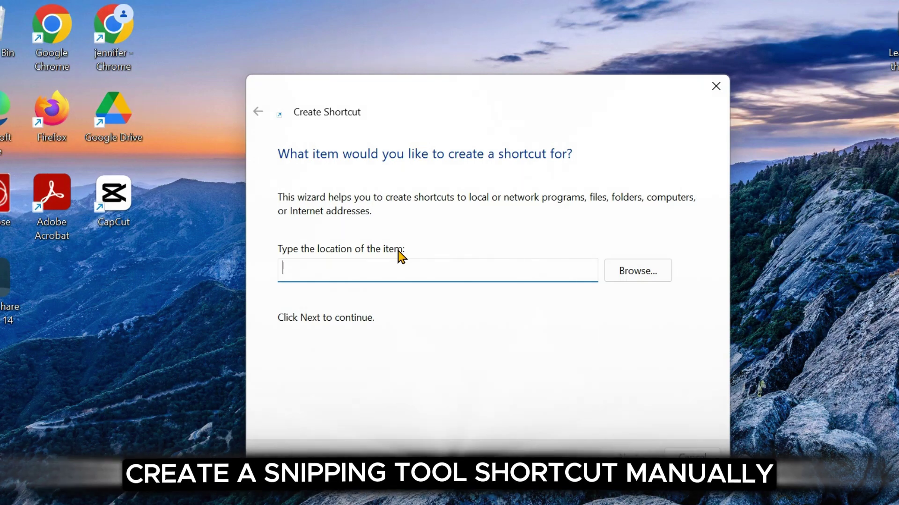
{"action": "type", "text": "s"}
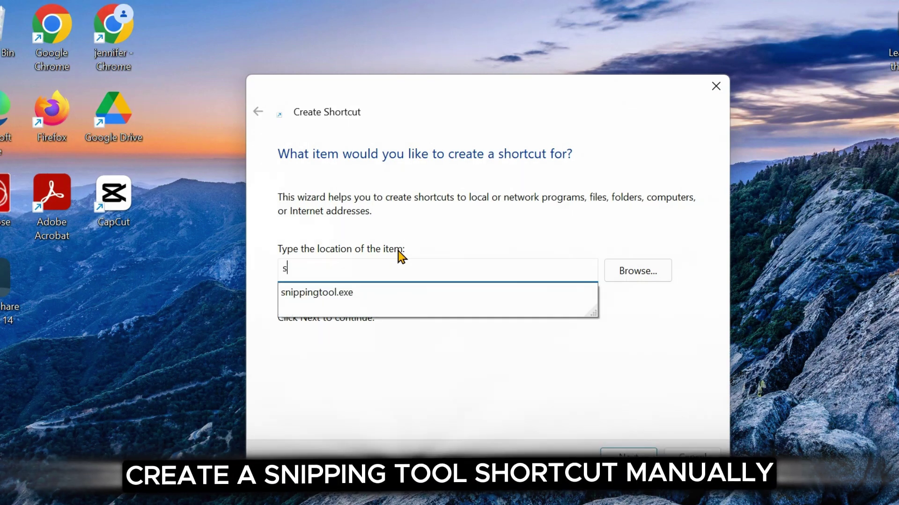
{"action": "left_click", "coordinate": [388, 293]}
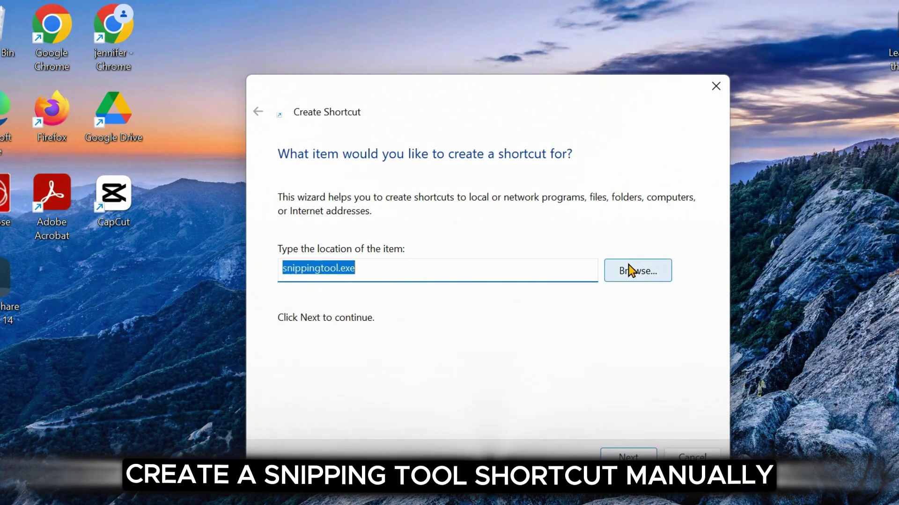
{"action": "left_click", "coordinate": [628, 457]}
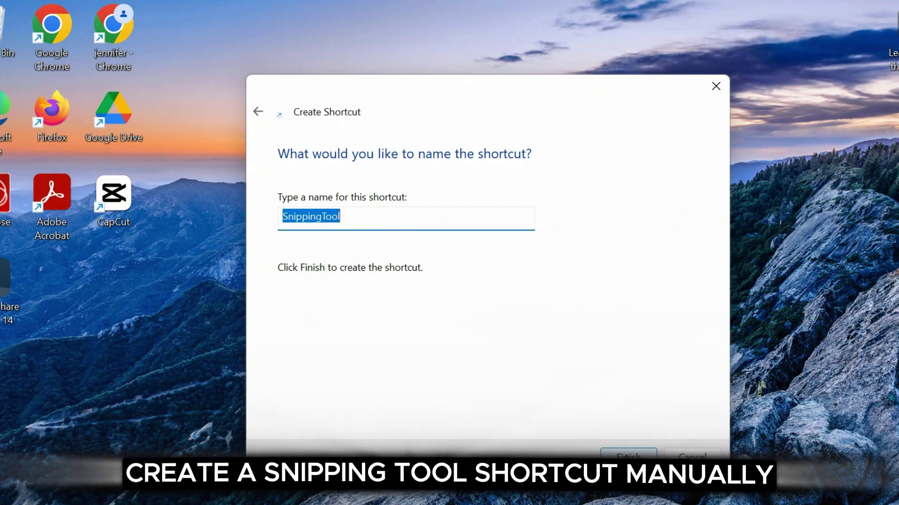
{"action": "left_click", "coordinate": [628, 457]}
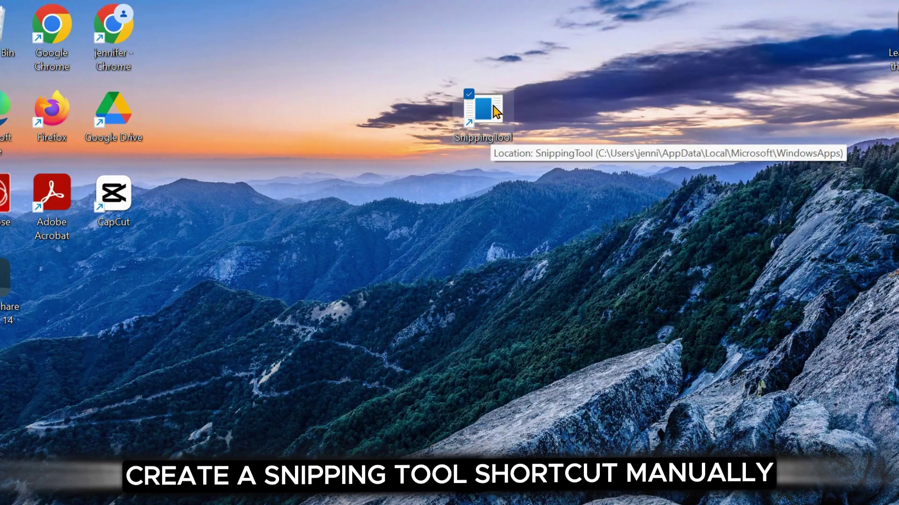
- Move the SnippingTool shortcut to the free spot below Adobe Acrobat on the desktop and select it
{"action": "left_click_drag", "start_coordinate": [495, 111], "coordinate": [69, 276]}
{"action": "left_click", "coordinate": [229, 280]}
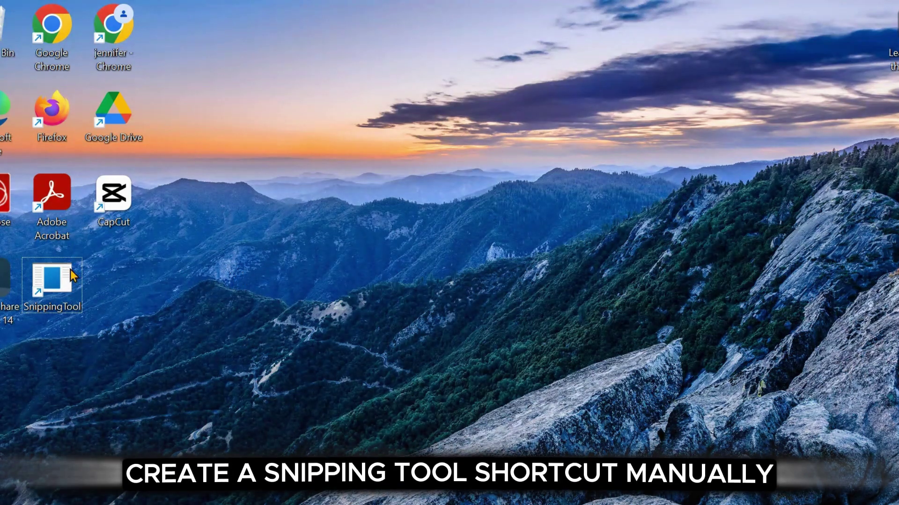
{"action": "left_click", "coordinate": [63, 281]}
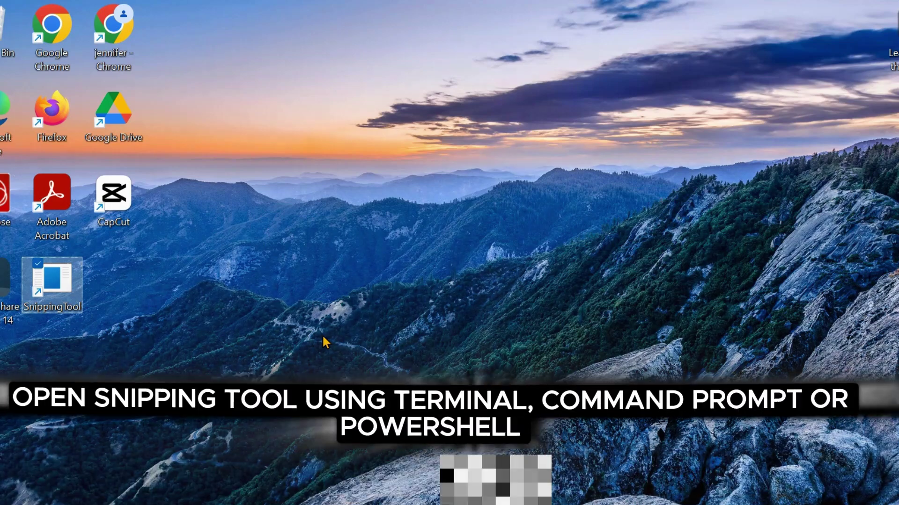
{"action": "key", "text": "Return"}
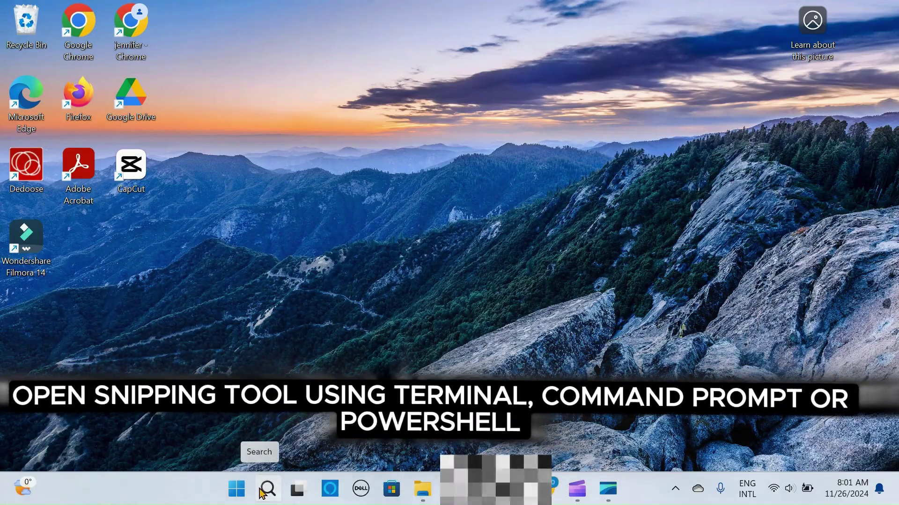
- Search Windows for "comma" and open Command Prompt from the results
{"action": "left_click", "coordinate": [266, 489]}
{"action": "type", "text": "comma"}
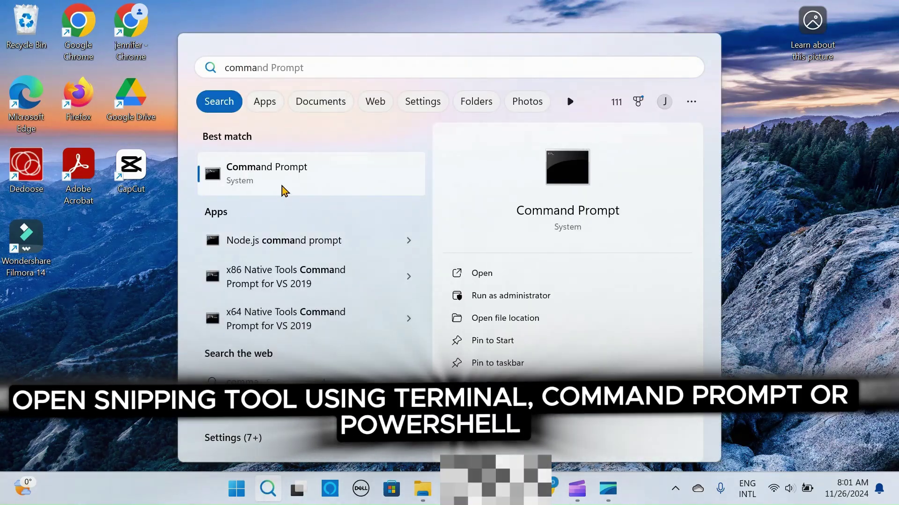
{"action": "left_click", "coordinate": [281, 187]}
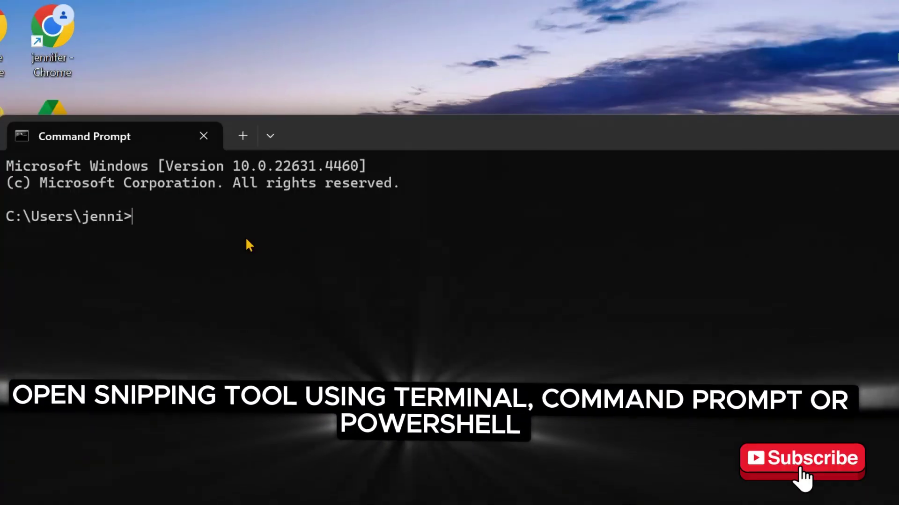
- Launch the Snipping Tool by running "Snippingtool" in Command Prompt, and close the app's window
{"action": "type", "text": "Sni"}
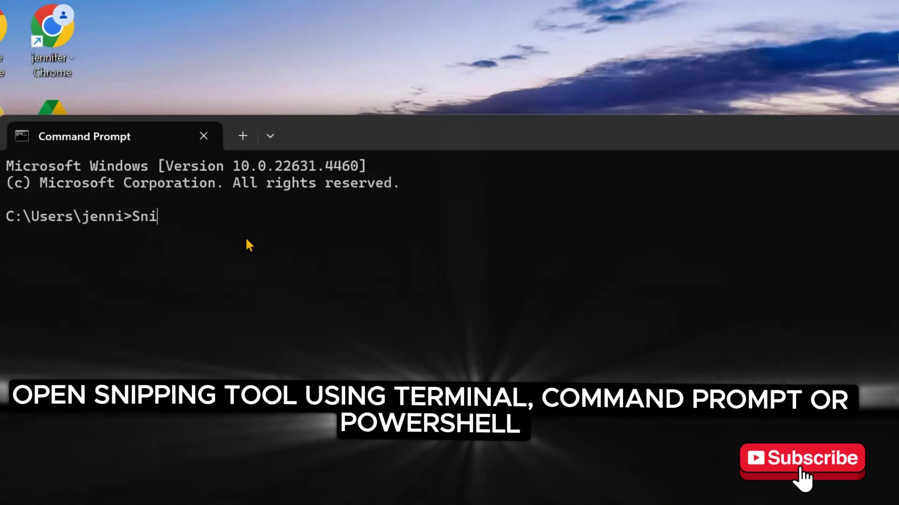
{"action": "type", "text": "ppingtool"}
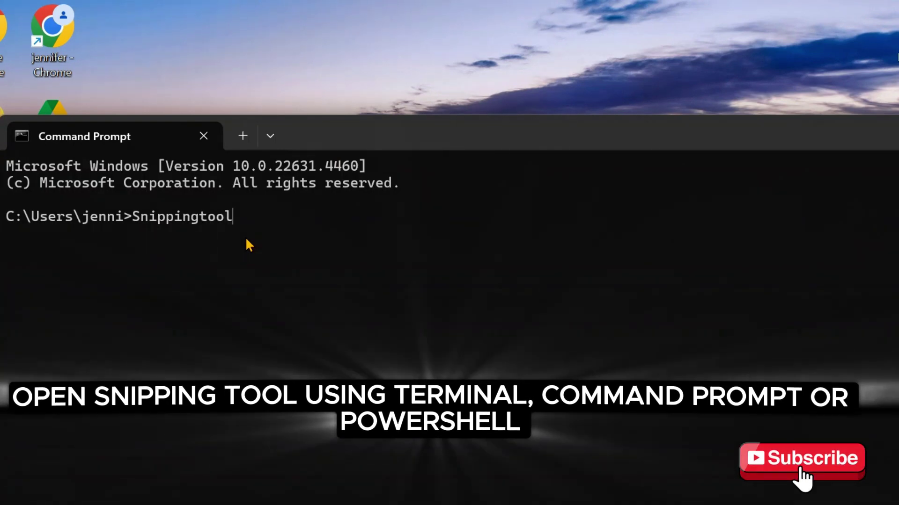
{"action": "key", "text": "Return"}
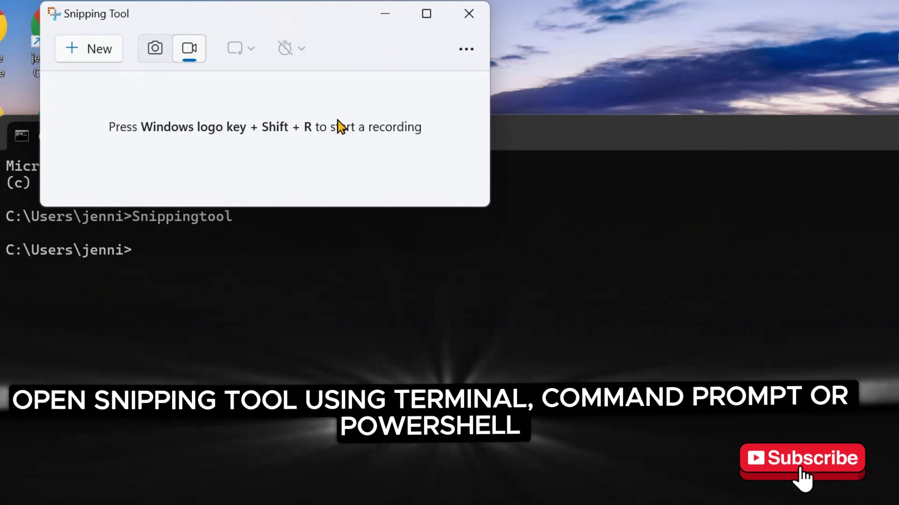
{"action": "left_click", "coordinate": [468, 14]}
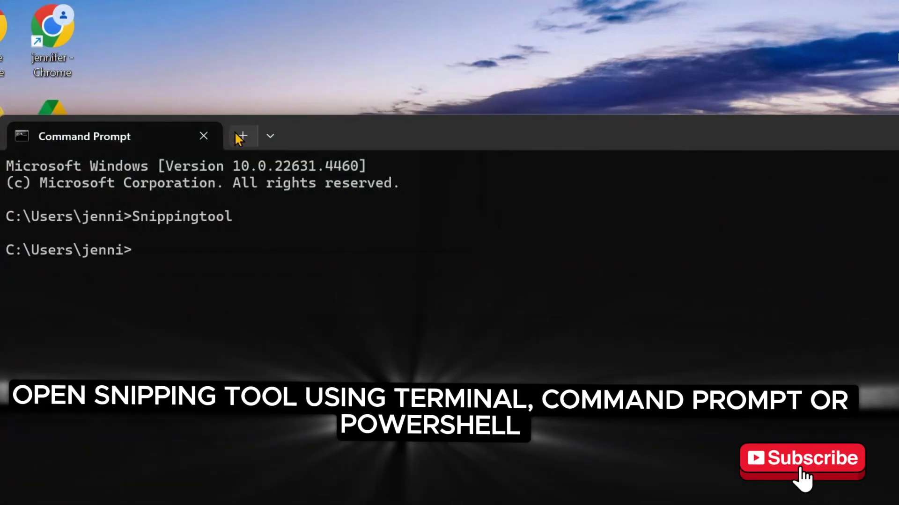
- Open a new Windows PowerShell tab in the terminal window
{"action": "left_click", "coordinate": [239, 135]}
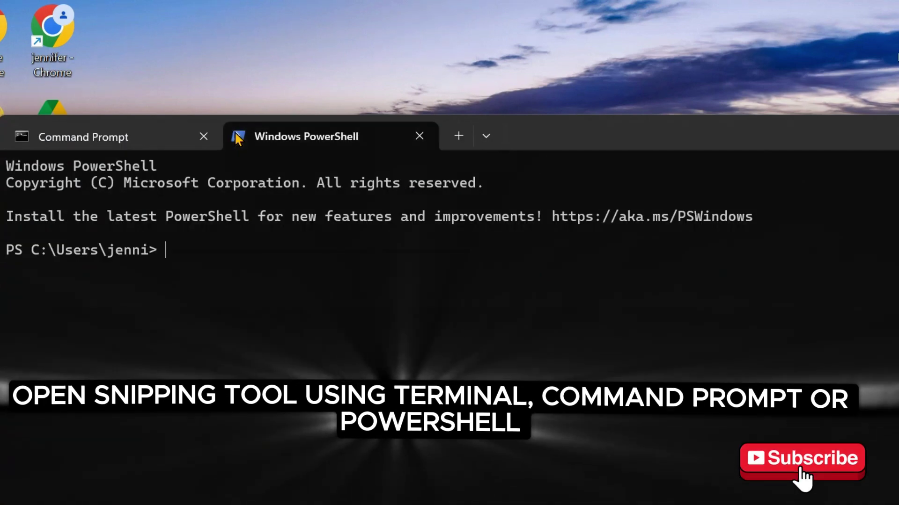
{"action": "type", "text": "pow"}
{"action": "key", "text": "BackSpace"}
{"action": "key", "text": "BackSpace"}
{"action": "key", "text": "BackSpace"}
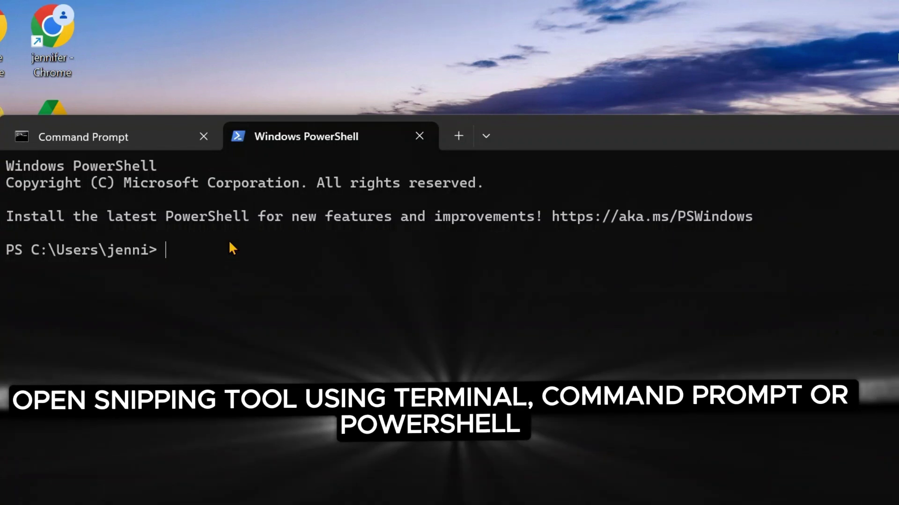
- Launch the Snipping Tool by running "Snippingtool" at the PowerShell prompt
{"action": "type", "text": "Snipping"}
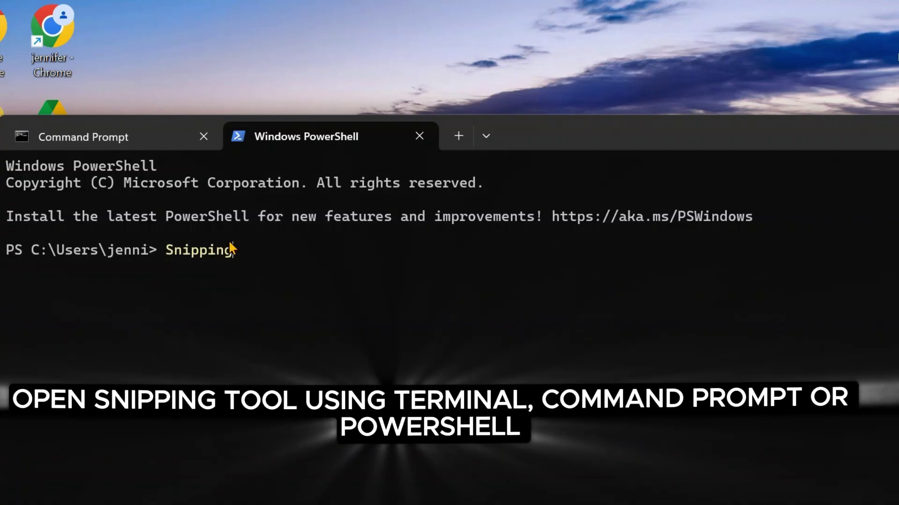
{"action": "type", "text": "Toll"}
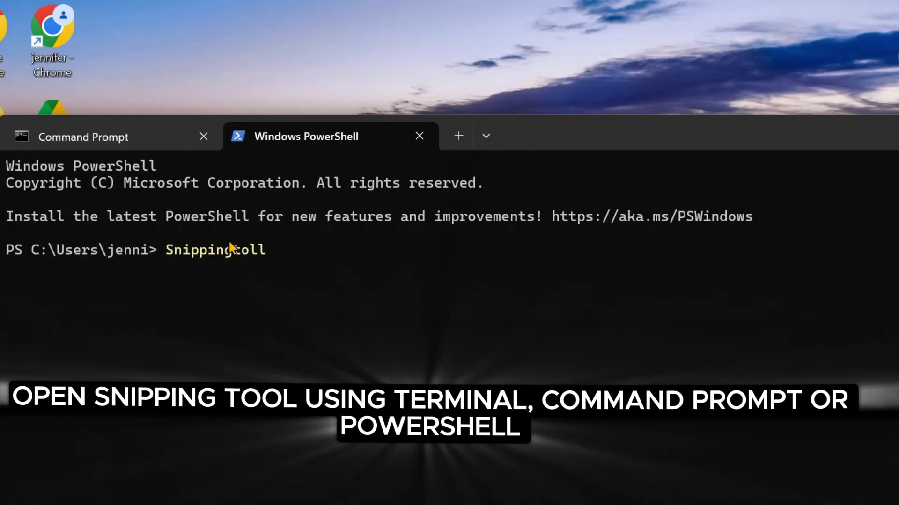
{"action": "key", "text": "BackSpace"}
{"action": "key", "text": "BackSpace"}
{"action": "type", "text": "ol"}
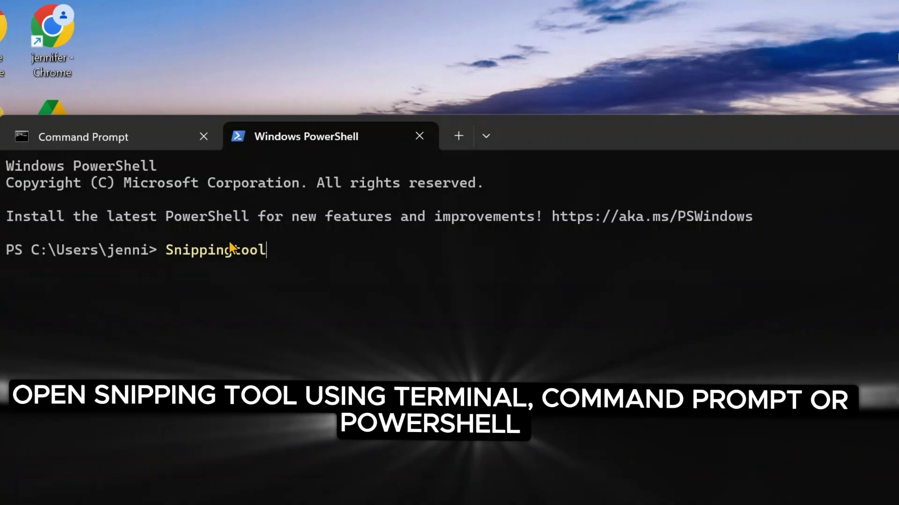
{"action": "key", "text": "Return"}
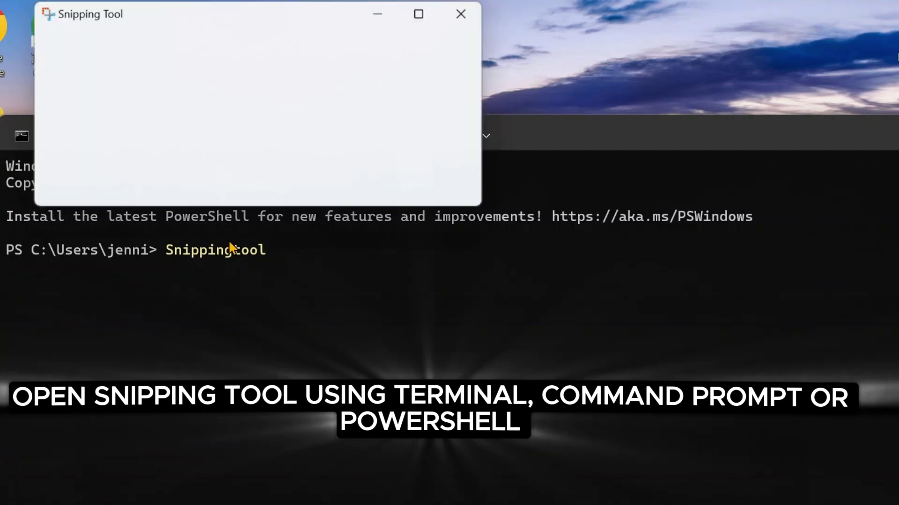